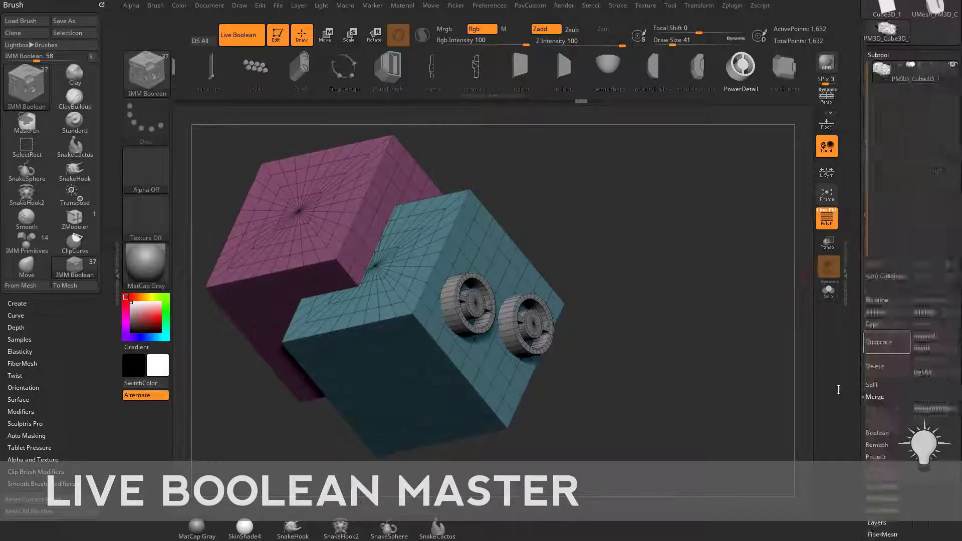
Step: Expand Live Boolean Master in the Zplugin palette and dock that palette in the side tray
left_click(733, 6)
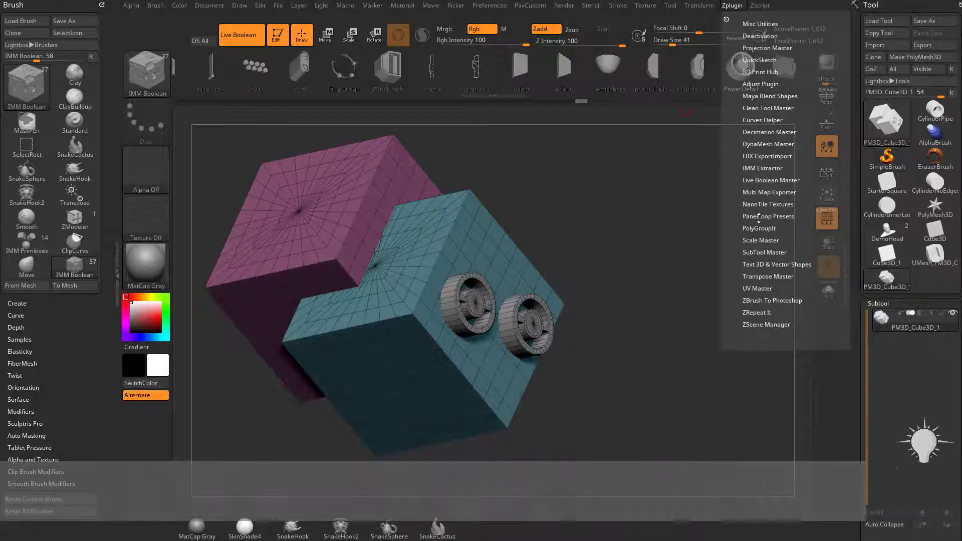
left_click_drag(759, 188, 759, 176)
left_click(741, 170)
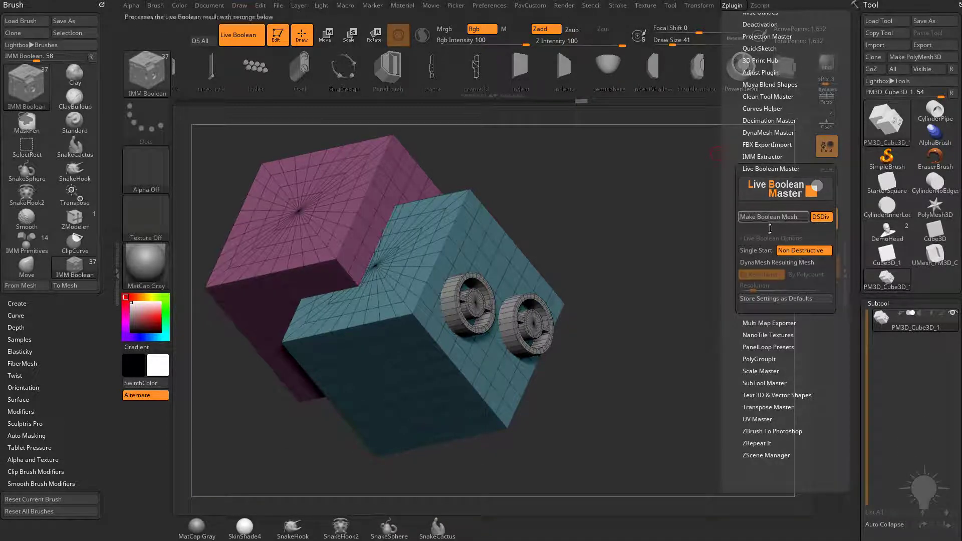
mouse_move(734, 19)
left_mouse_down()
mouse_move(734, 31)
mouse_move(726, 18)
mouse_move(621, 99)
mouse_move(103, 88)
mouse_move(30, 128)
left_mouse_up()
left_click(731, 6)
left_click(115, 261)
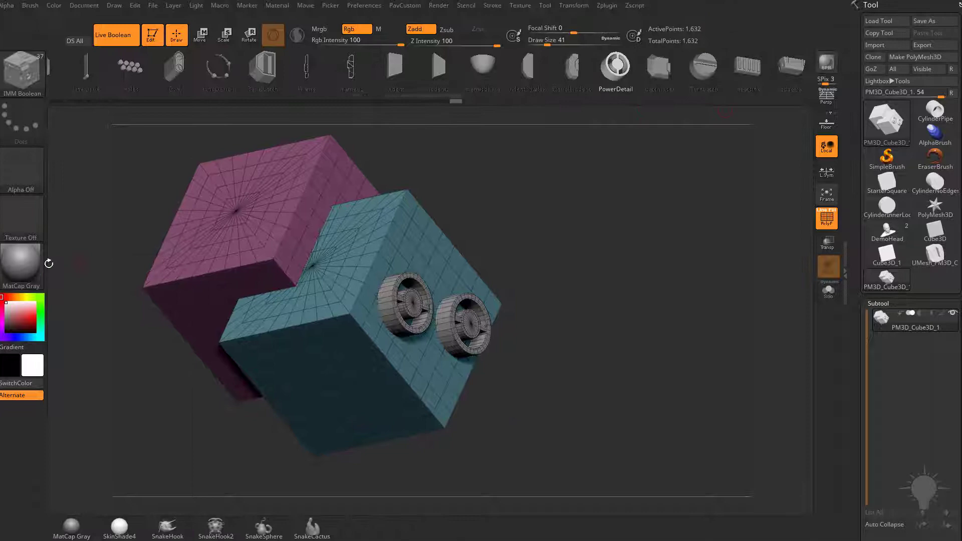
left_click(3, 266)
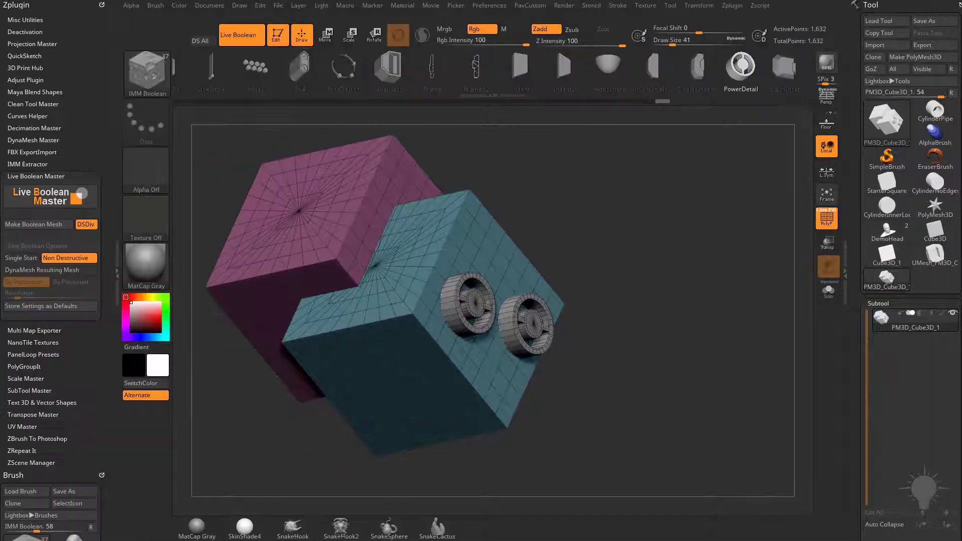
left_click(731, 6)
mouse_move(726, 22)
left_mouse_down()
mouse_move(651, 50)
mouse_move(315, 101)
mouse_move(100, 76)
mouse_move(60, 151)
left_mouse_up()
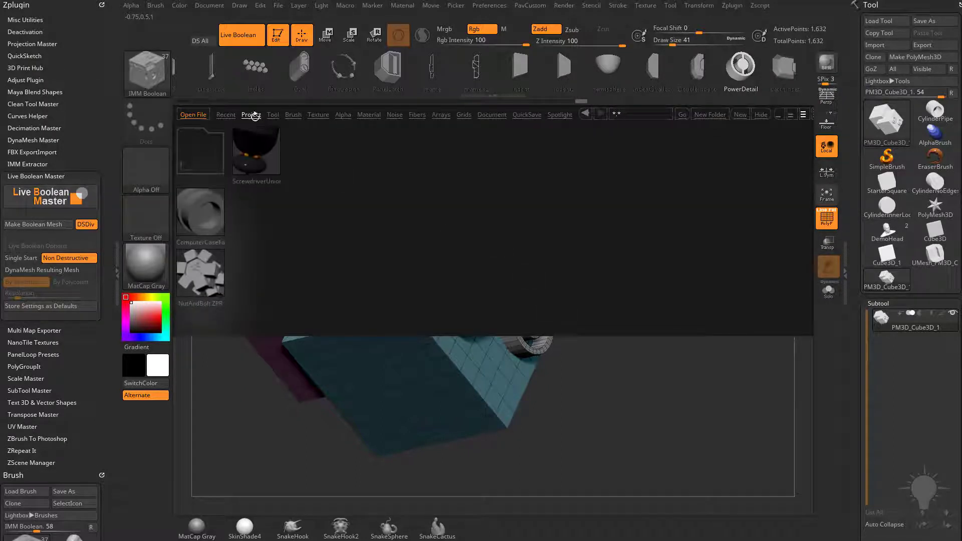
Step: Load the ComputerCaseFan.ZPR project from the Boolean folder of the Lightbox projects, accepting to save the current project's changes
left_click(255, 116)
left_click(255, 158)
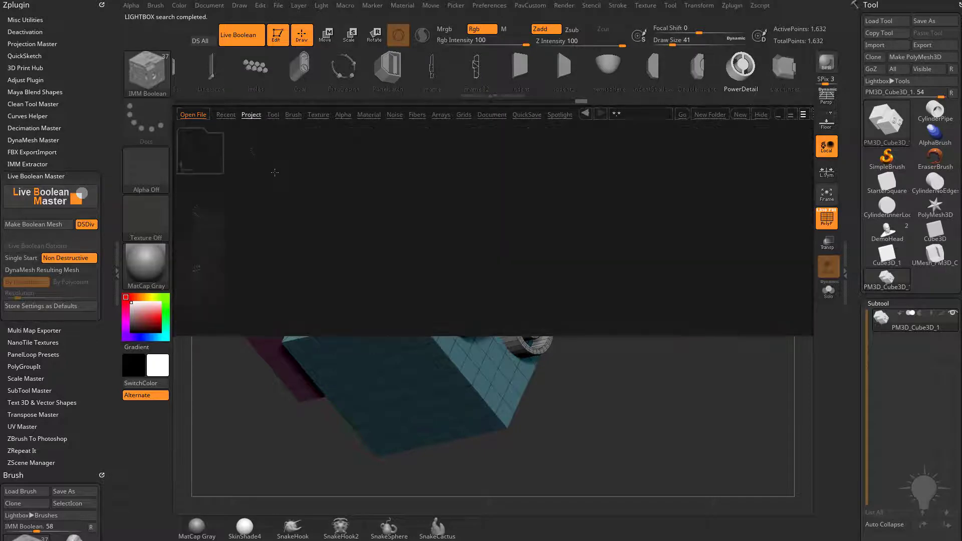
double_click(194, 213)
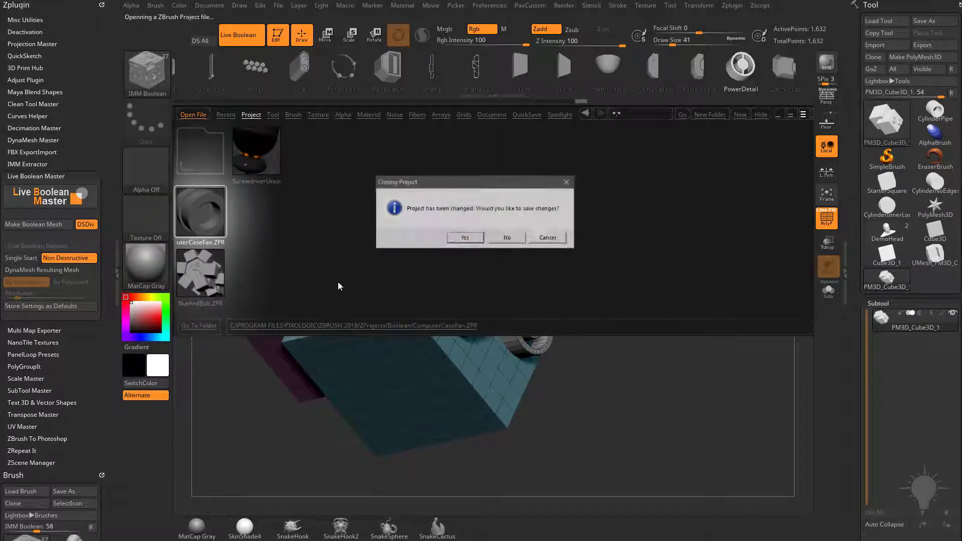
left_click(465, 239)
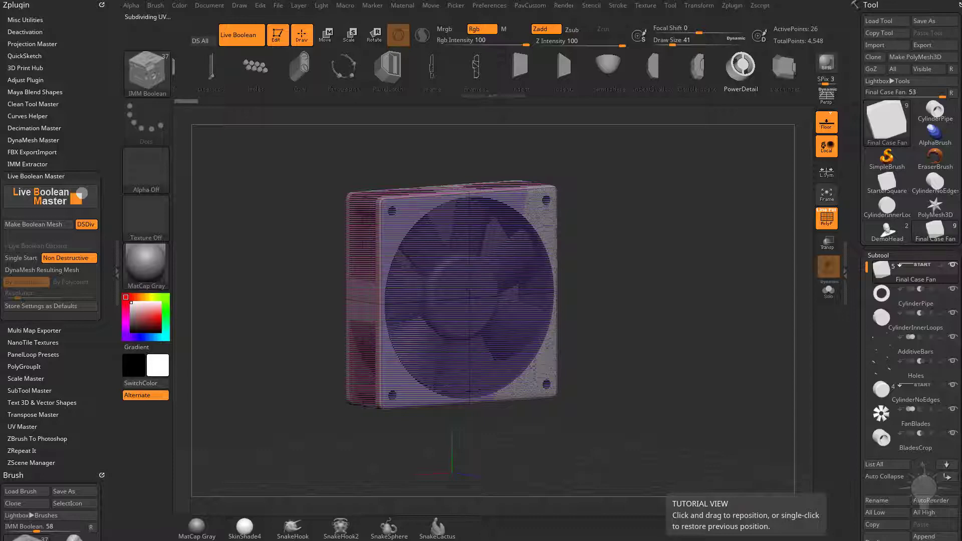
Step: Switch to the YouTube browser window and look through the Live Boolean videos in the ZB4 R8 What's New playlist
key("alt+Tab")
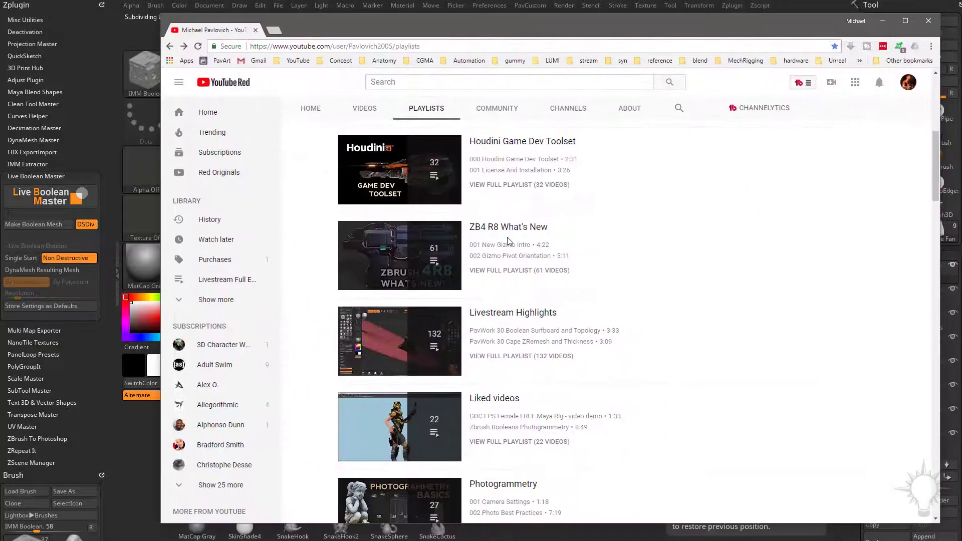
left_click(516, 228)
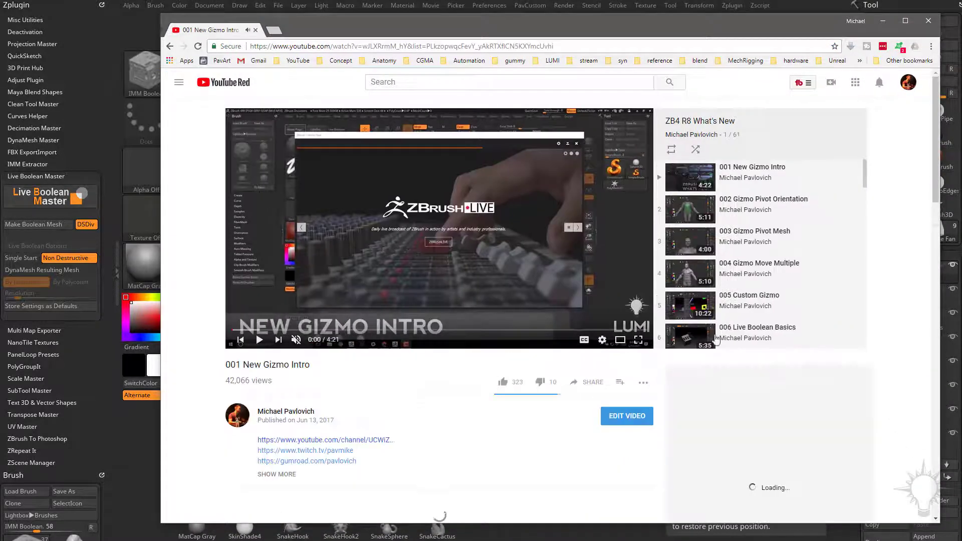
scroll(728, 239, "down", 3)
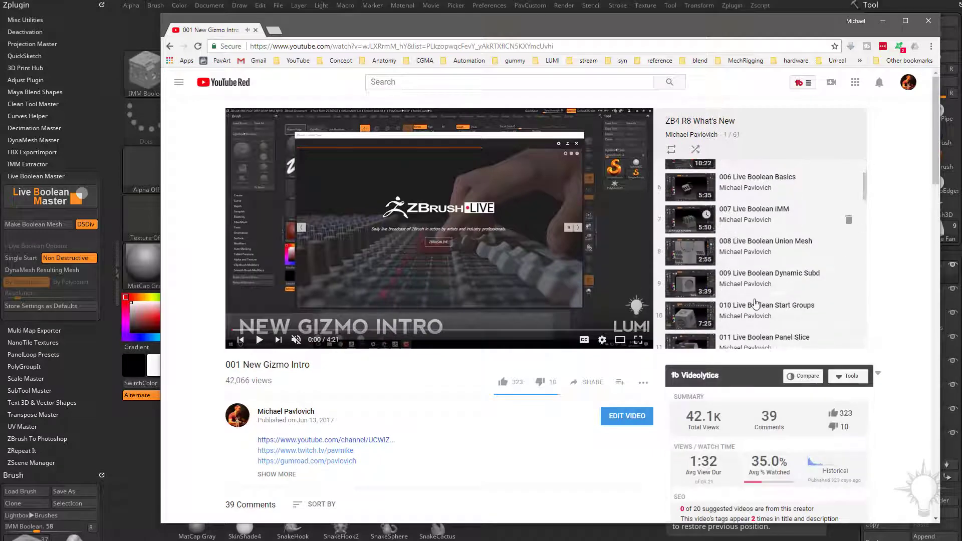
scroll(740, 276, "down", 2)
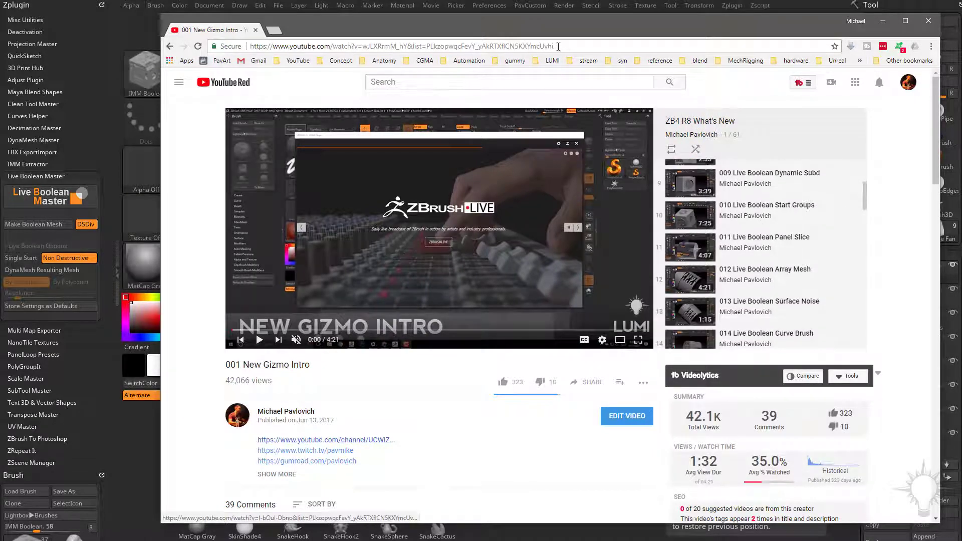
left_click_drag(568, 32, 961, 32)
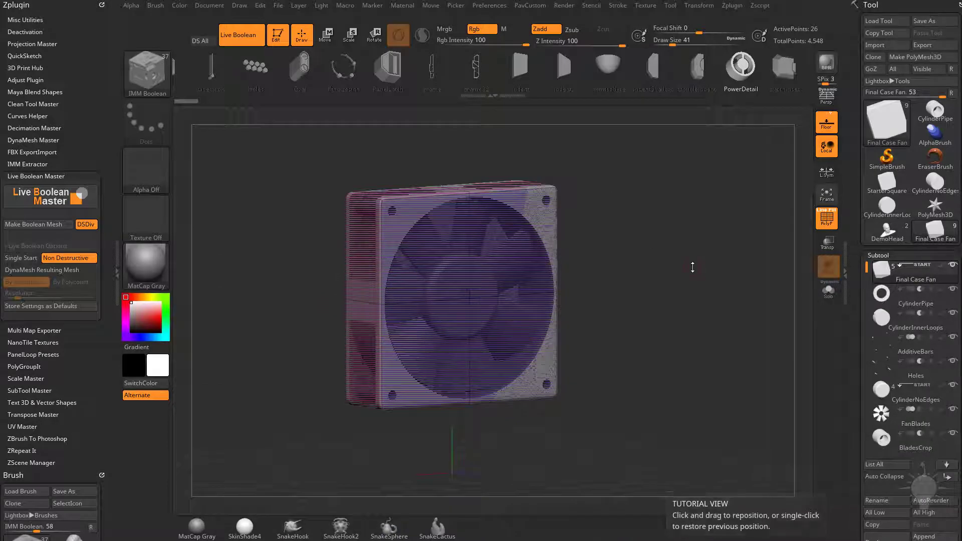
Step: Return to ZBrush and turn off the PolyFrame display on the case fan
left_click_drag(690, 275, 745, 282)
left_click(827, 219)
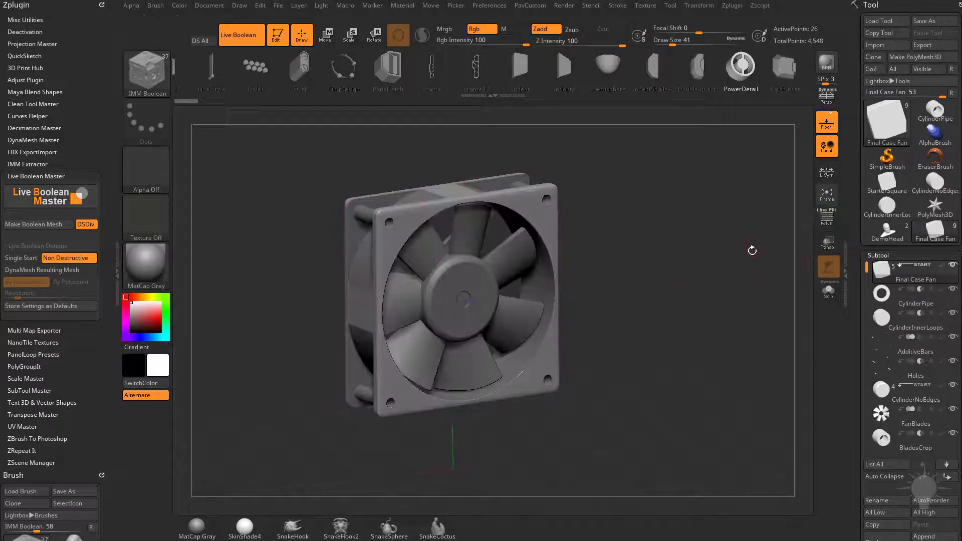
left_click_drag(752, 250, 706, 258)
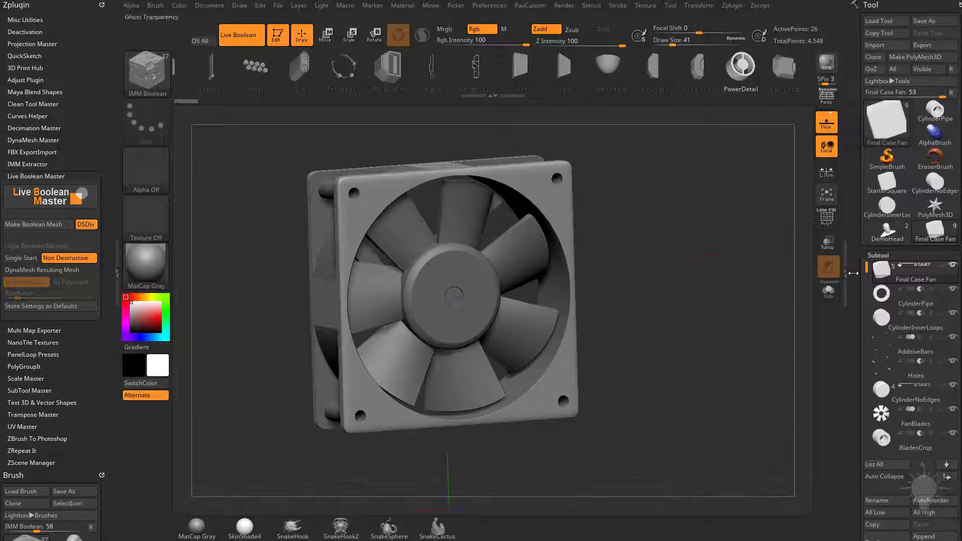
Step: Look at the Boolean section among the Subtool options and collapse it again
scroll(855, 327, "down", 5)
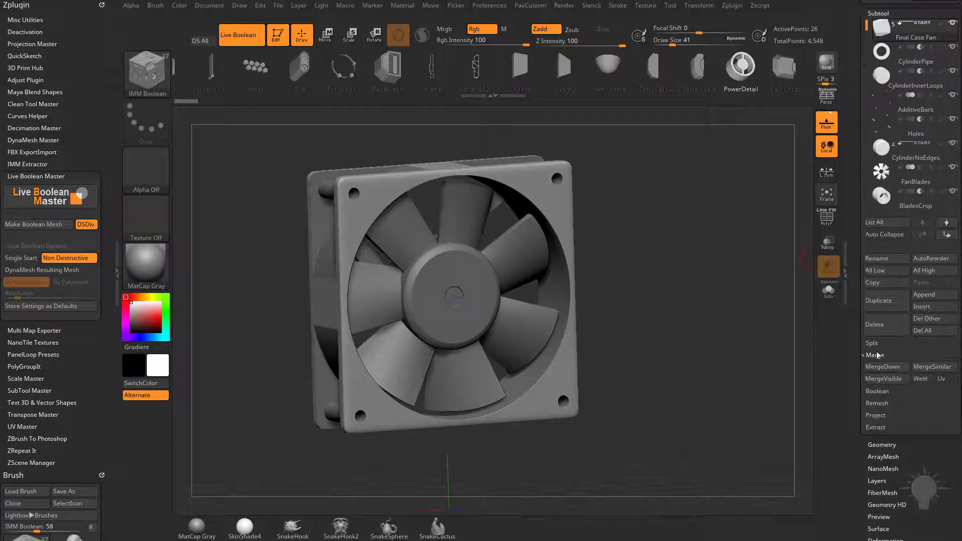
left_click(886, 391)
left_click(884, 368)
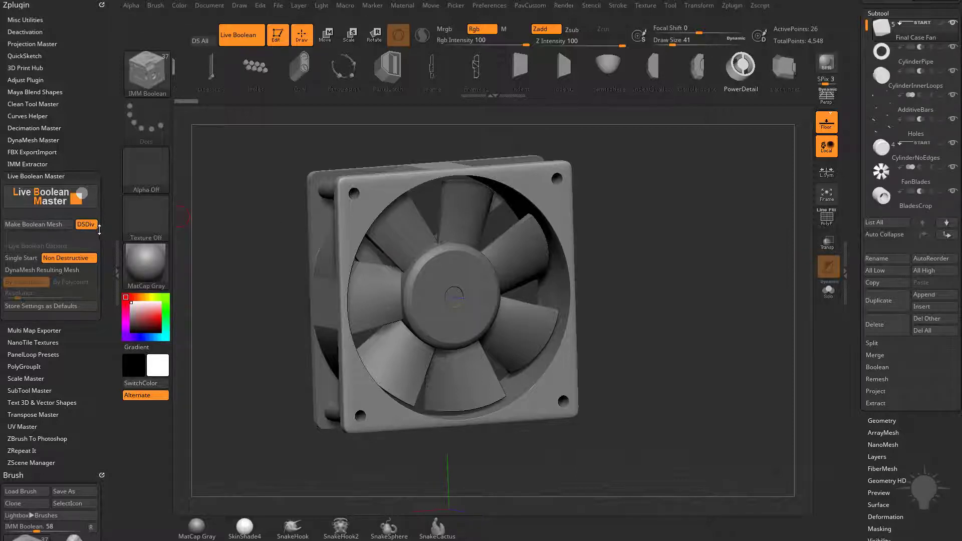
Step: Enable Single Start in the Live Boolean Master options and leave Non Destructive on
left_click(23, 259)
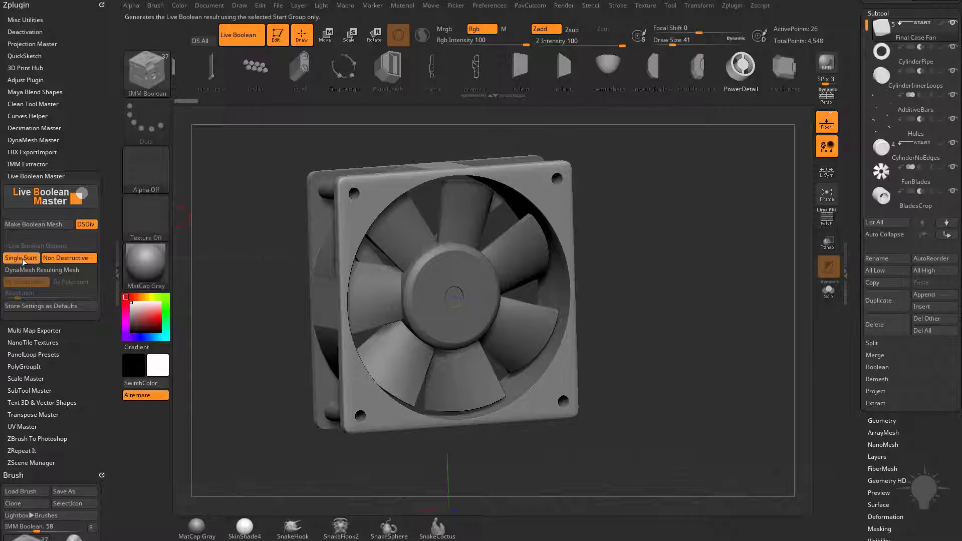
left_click_drag(846, 215, 845, 286)
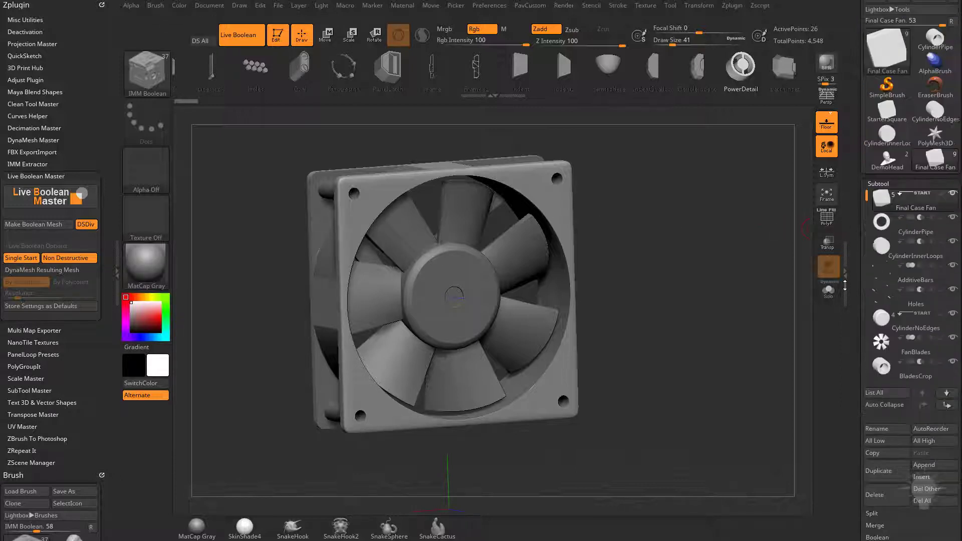
left_click(67, 257)
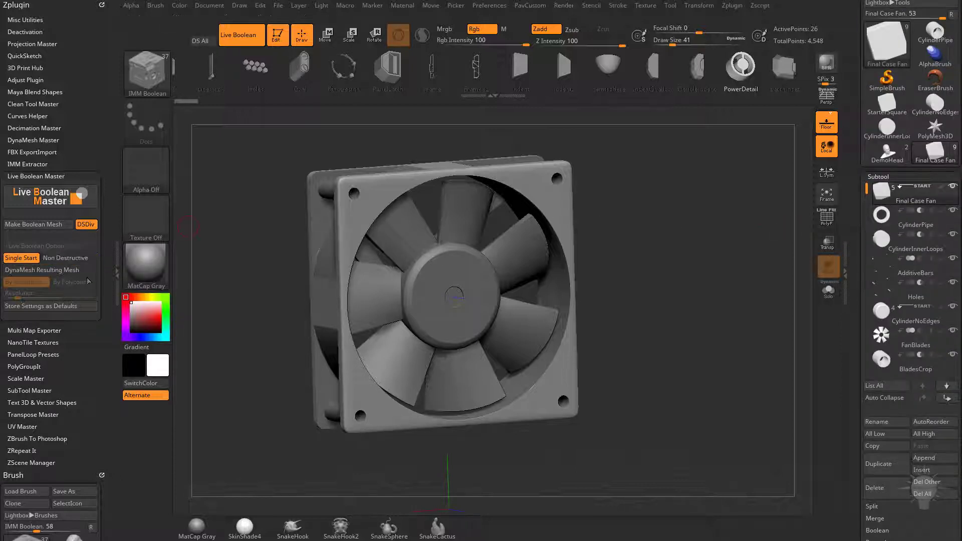
left_click(67, 260)
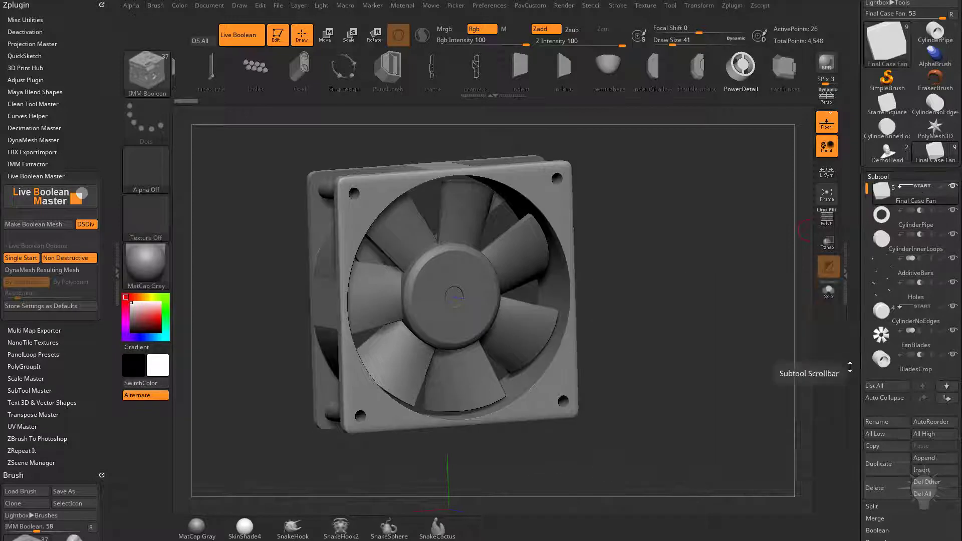
Step: Turn on Auto Collapse for the subtool sections, select Final Case Fan, and hide the CylinderNoEdges start group
left_click(884, 397)
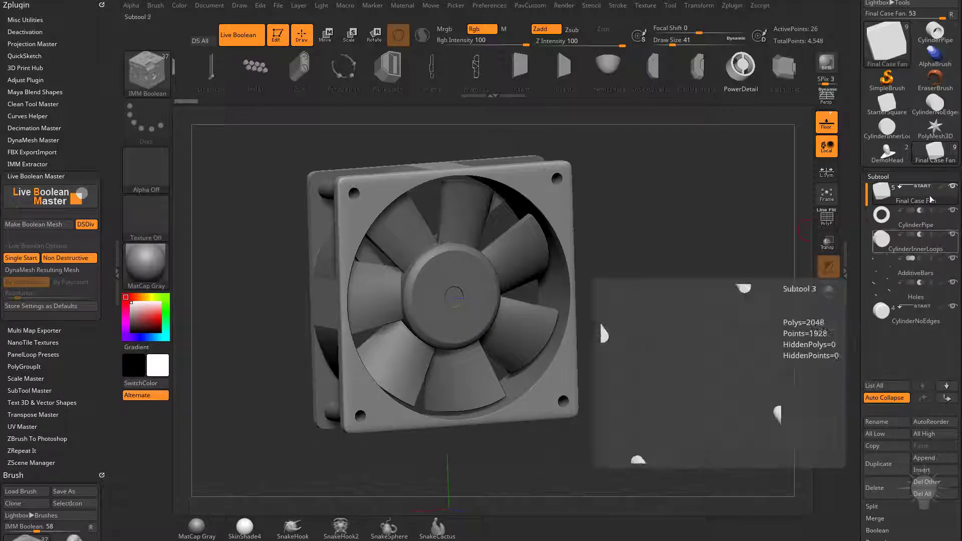
left_click(907, 315)
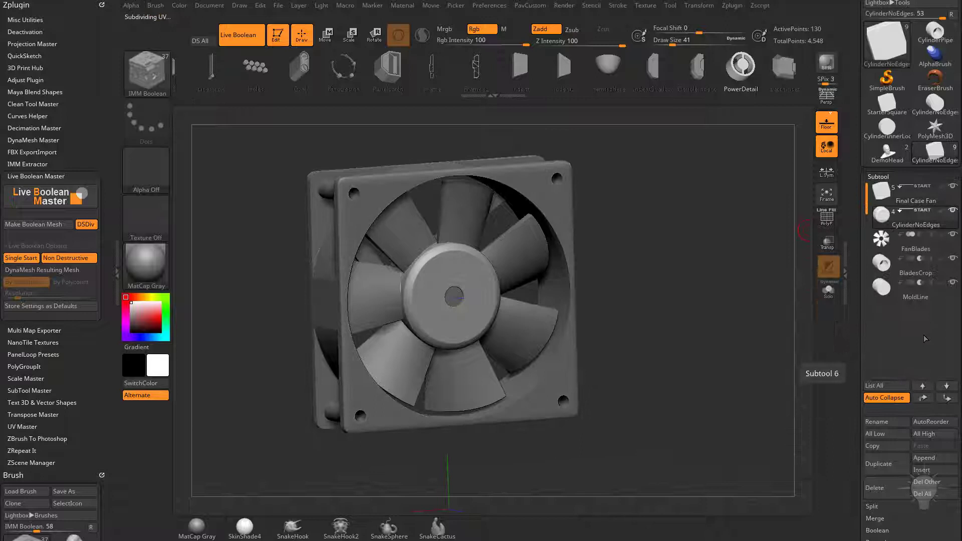
left_click(920, 203)
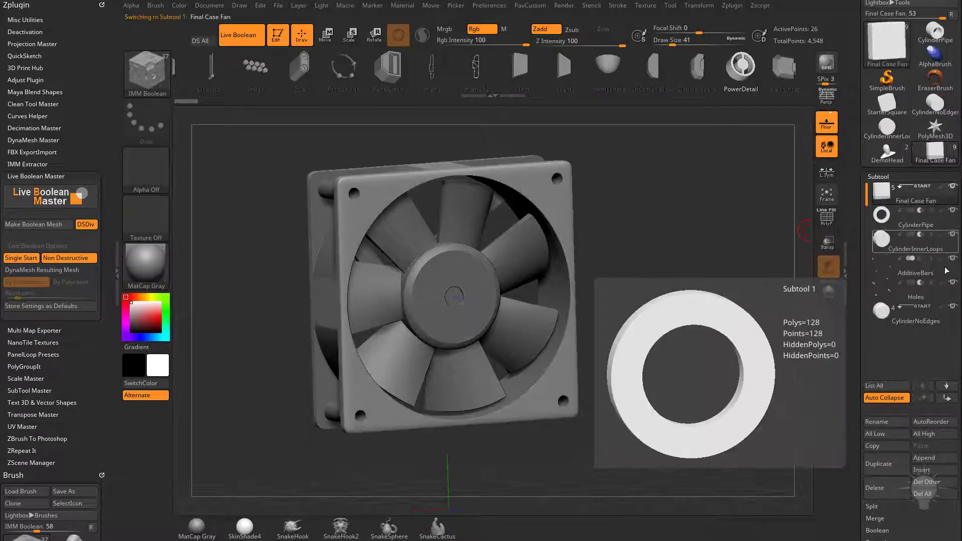
left_click(953, 307)
Step: Examine the case frame's source subtools with Live Boolean off and PolyFrame on, and restore both display settings
mouse_move(674, 246)
left_mouse_down()
mouse_move(711, 249)
mouse_move(684, 249)
left_mouse_up()
left_click(238, 35)
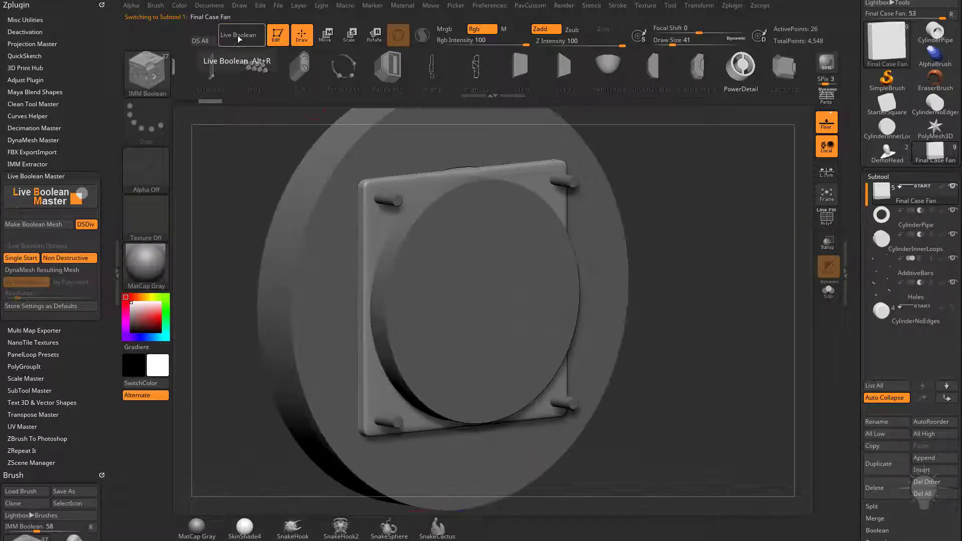
left_click_drag(695, 197, 775, 219)
left_click(823, 221)
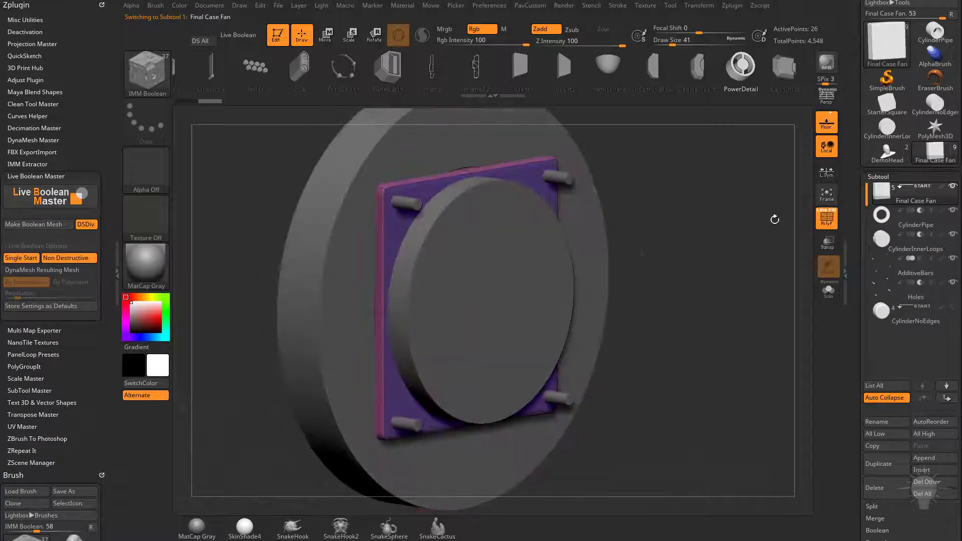
left_click(825, 221)
left_click(240, 35)
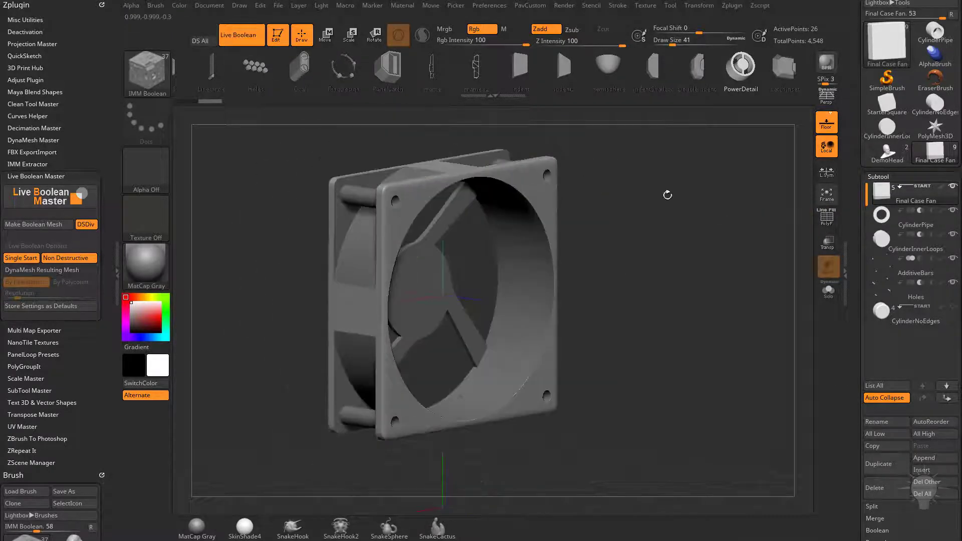
left_click_drag(611, 191, 624, 217)
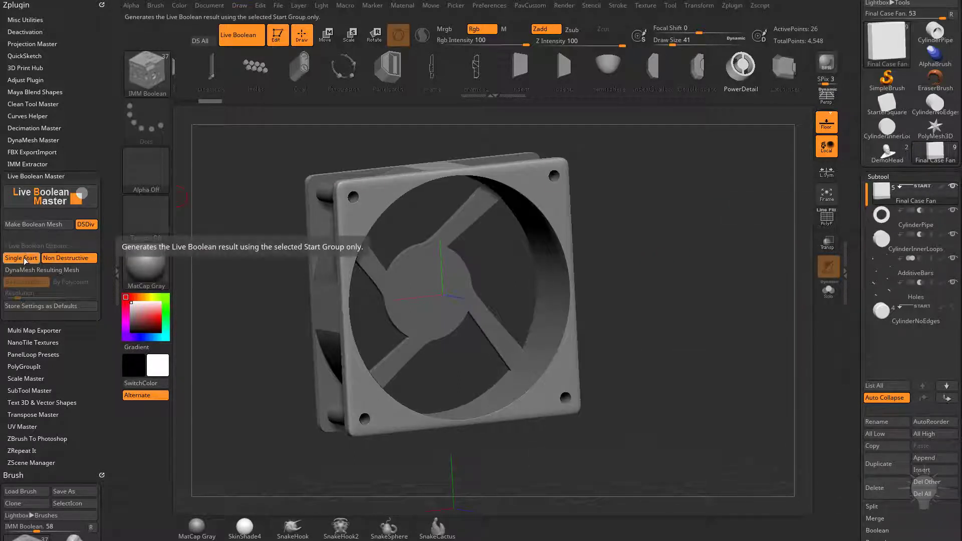
Step: Make a boolean mesh from the Final Case Fan start group with DynaMesh Resulting Mesh turned off
left_click(63, 271)
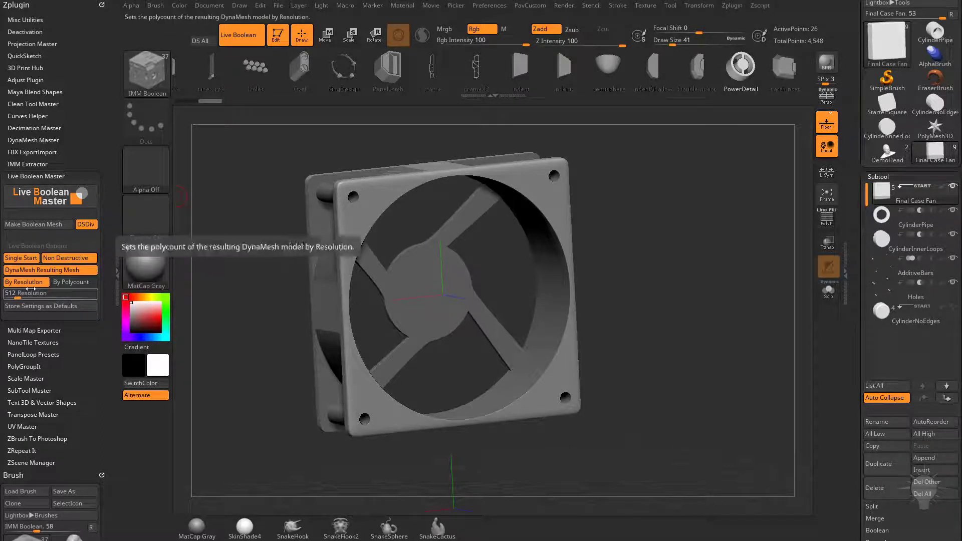
left_click(55, 270)
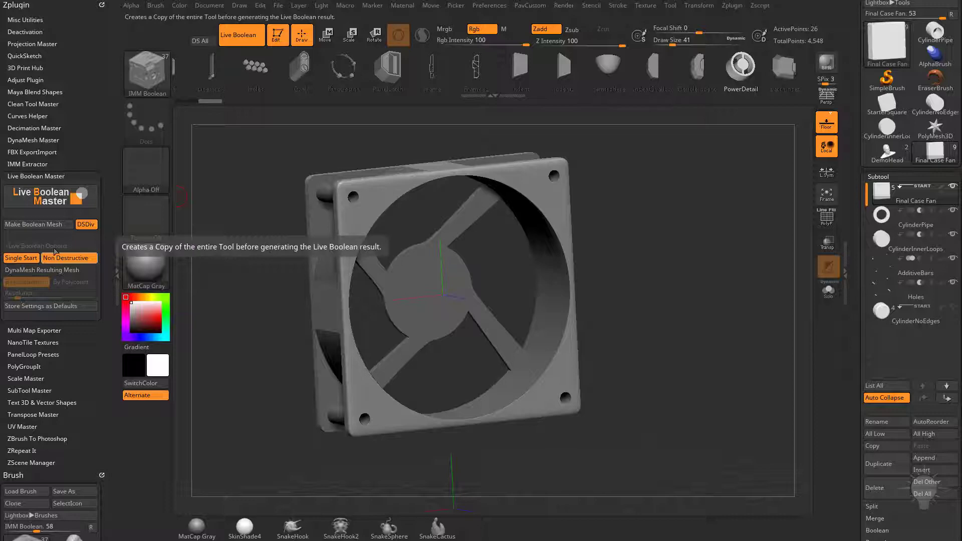
left_click(48, 225)
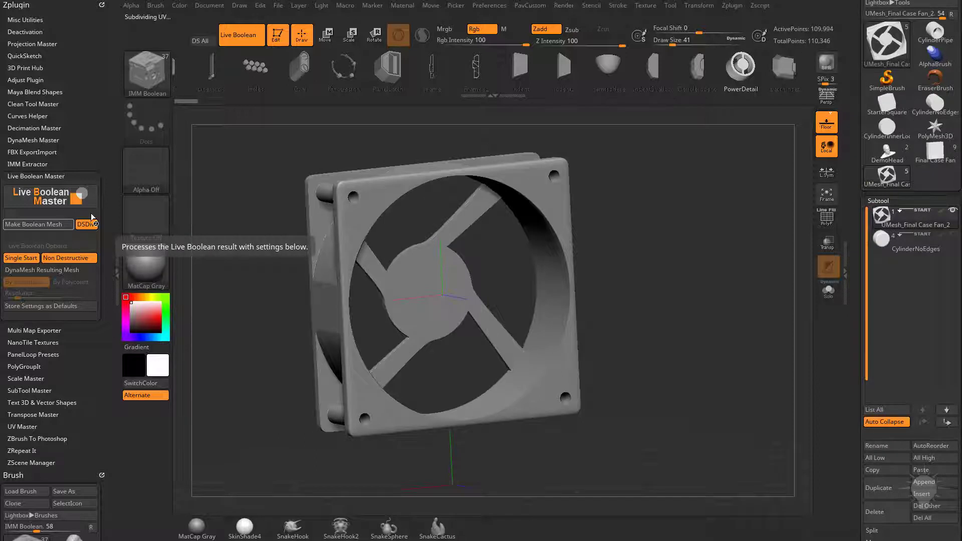
Step: Check the Geometry and Dynamic Subdiv settings of the resulting boolean mesh
scroll(893, 301, "down", 6)
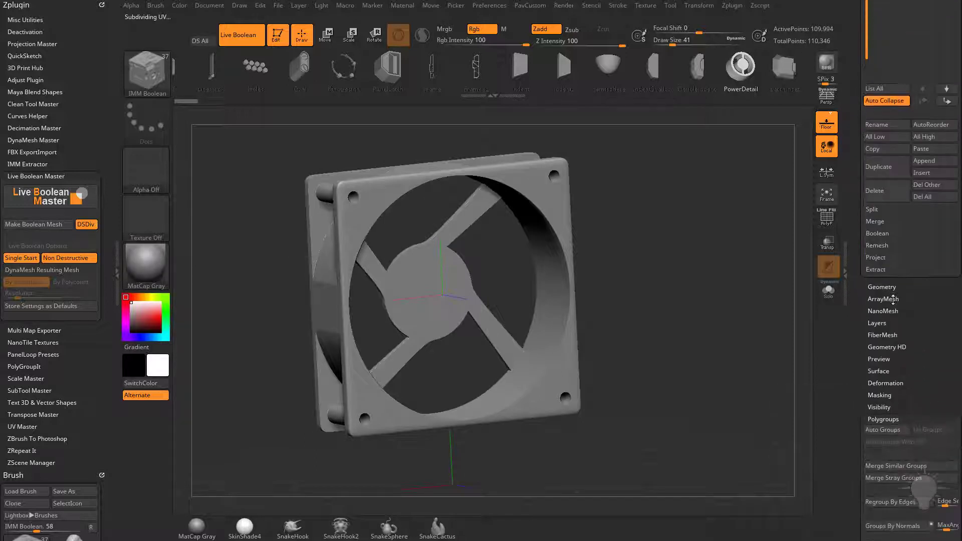
left_click(882, 286)
scroll(875, 266, "down", 1)
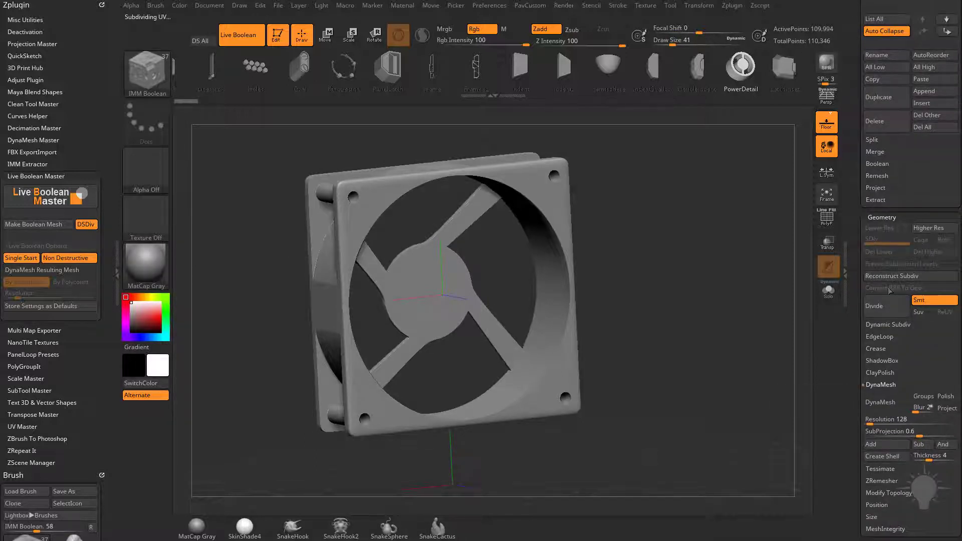
left_click(887, 325)
left_click(888, 325)
Step: Turn off Auto Collapse to list the subtools of every start group
scroll(884, 331, "up", 8)
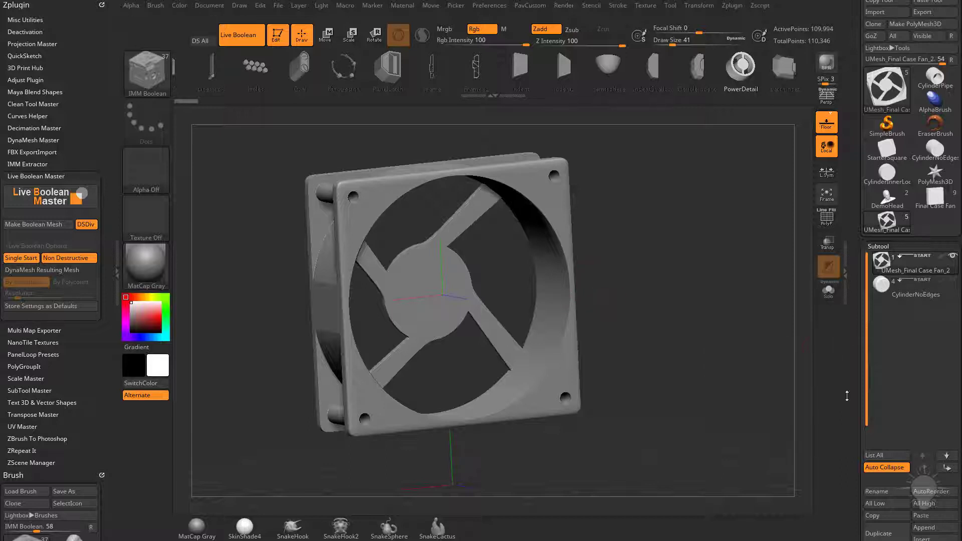
left_click(877, 471)
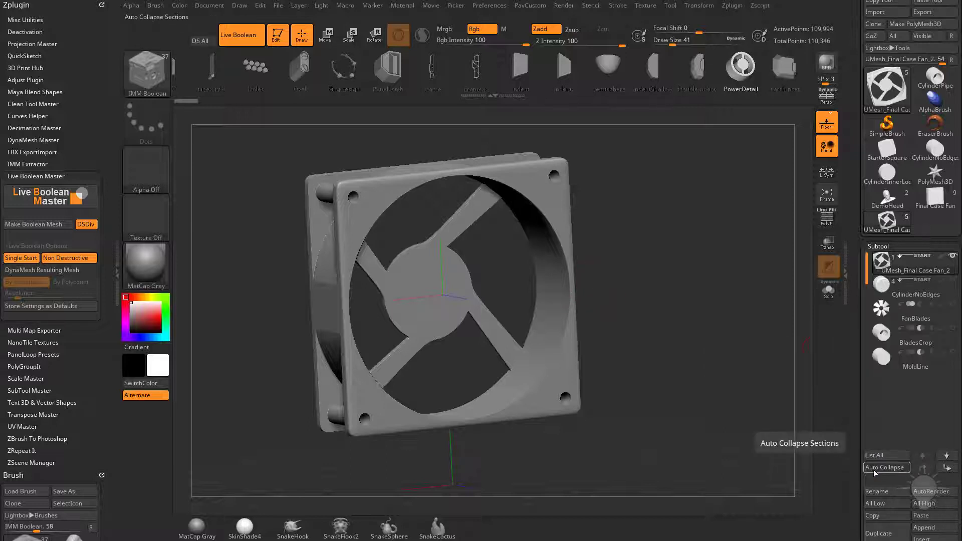
Step: Preview the CylinderNoEdges start group's fan blades inside the boolean case frame, and hide the group again
left_click_drag(693, 231, 702, 230)
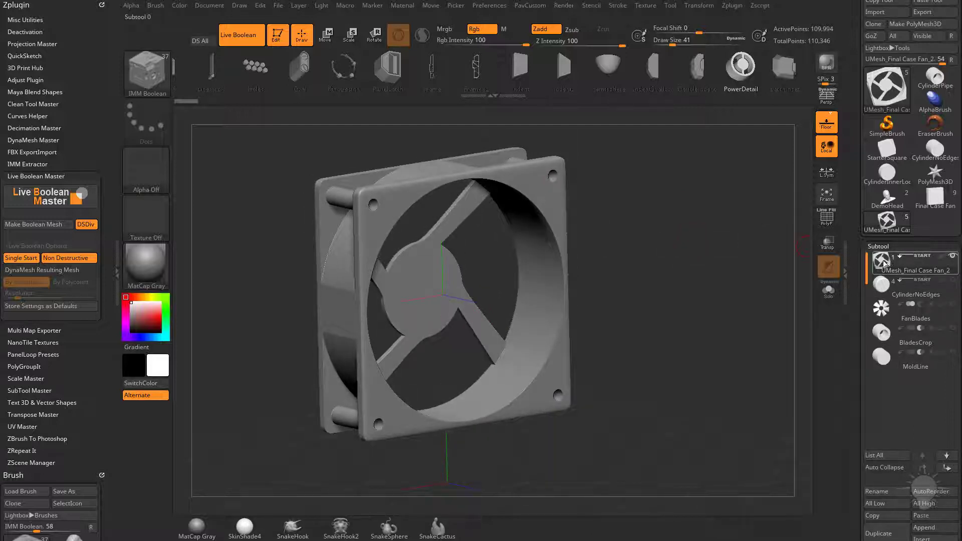
mouse_move(915, 299)
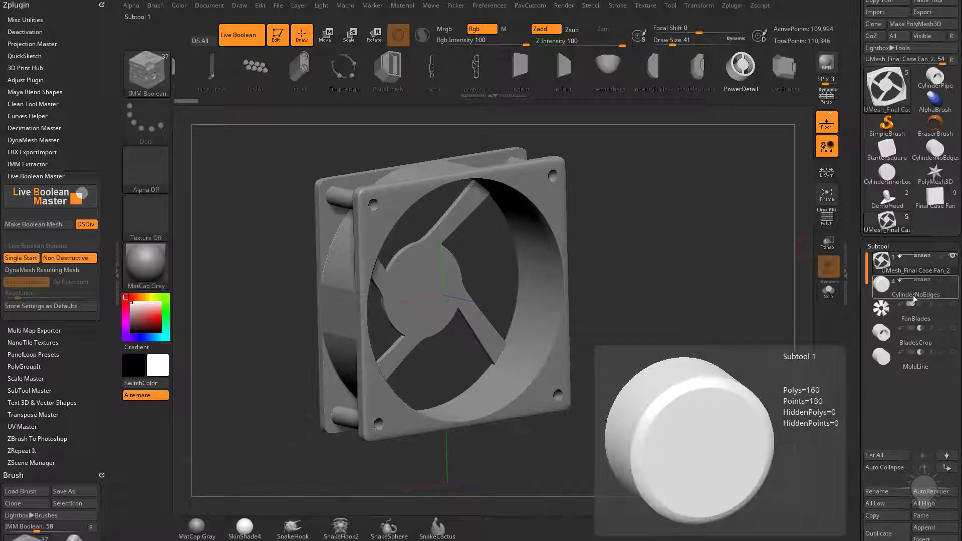
left_click(952, 281, "shift")
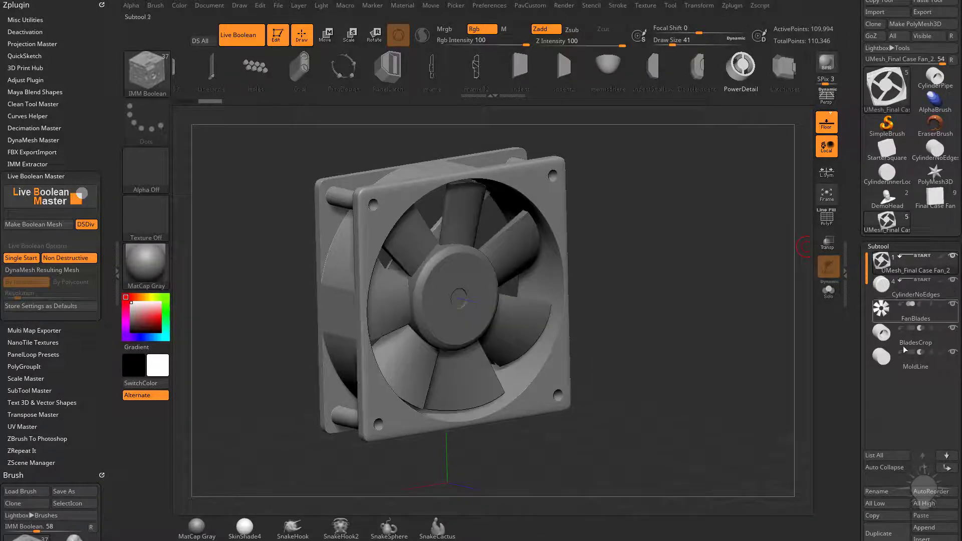
left_click(954, 282, "shift")
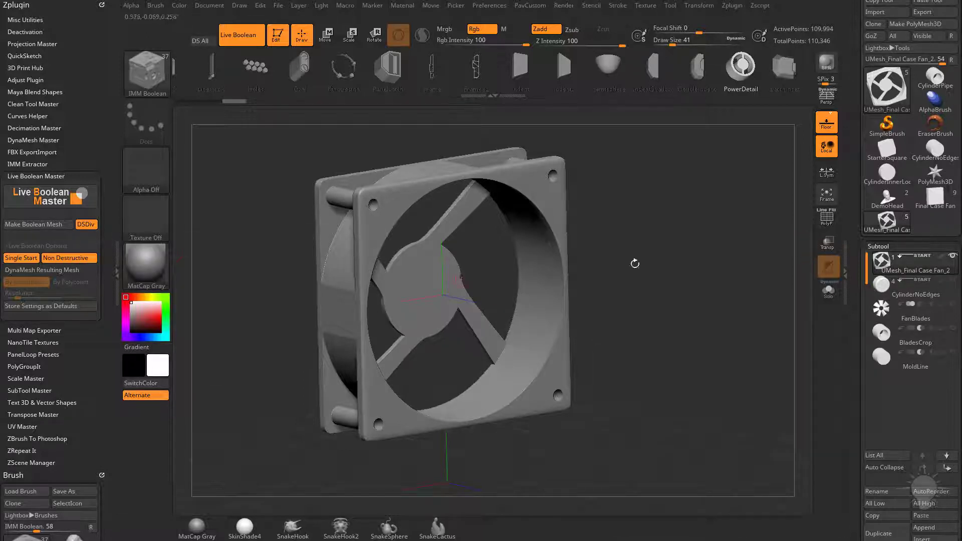
Step: Switch to the original Final Case Fan tool and compare its source subtools with the Live Boolean preview
left_click(936, 203)
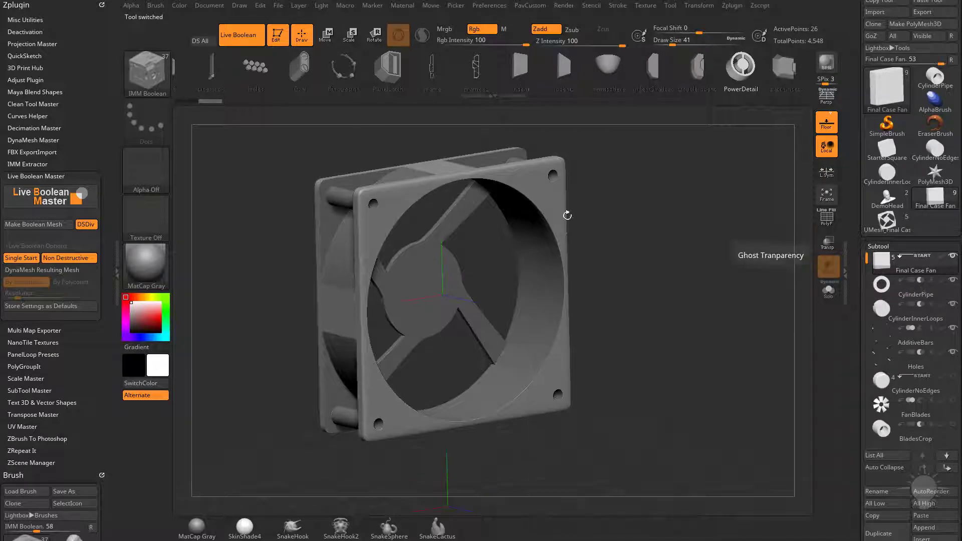
left_click(242, 37)
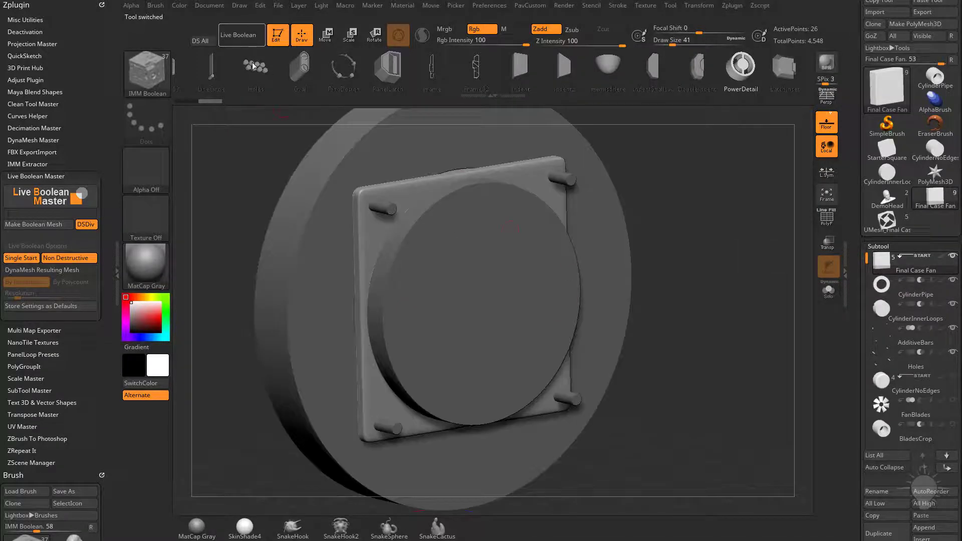
key("ctrl+l")
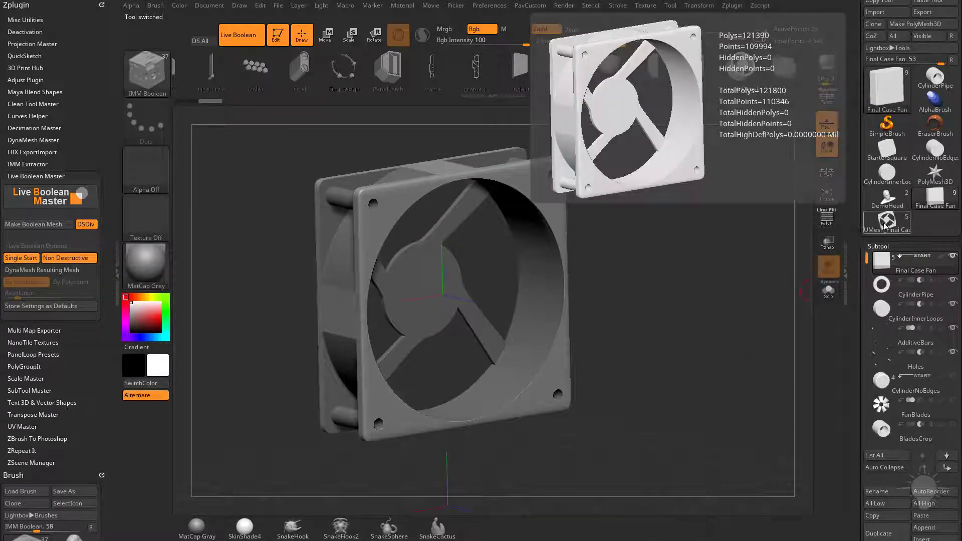
Step: Delete all subtools of the UMesh_Final Case Fan_2 tool and make the original Final Case Fan tool active again
left_click(887, 224)
scroll(901, 355, "down", 3)
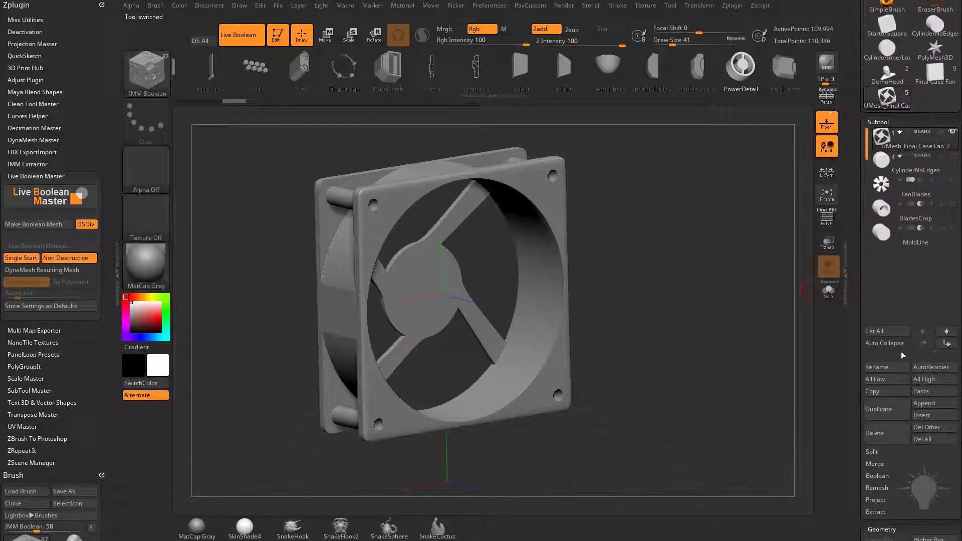
left_click(929, 440)
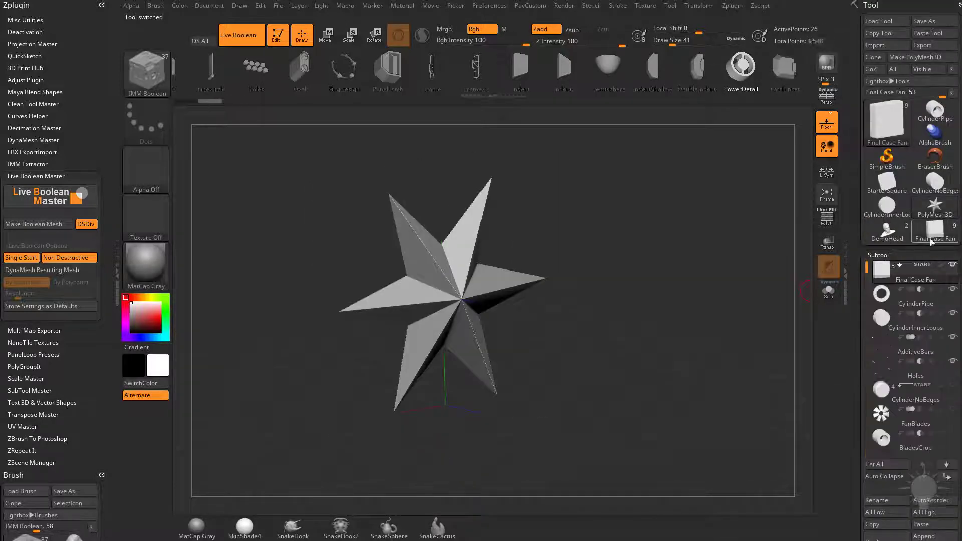
left_click(928, 240)
Step: Make a boolean mesh from the Final Case Fan start group with Single Start on and Non Destructive off
left_click(246, 38)
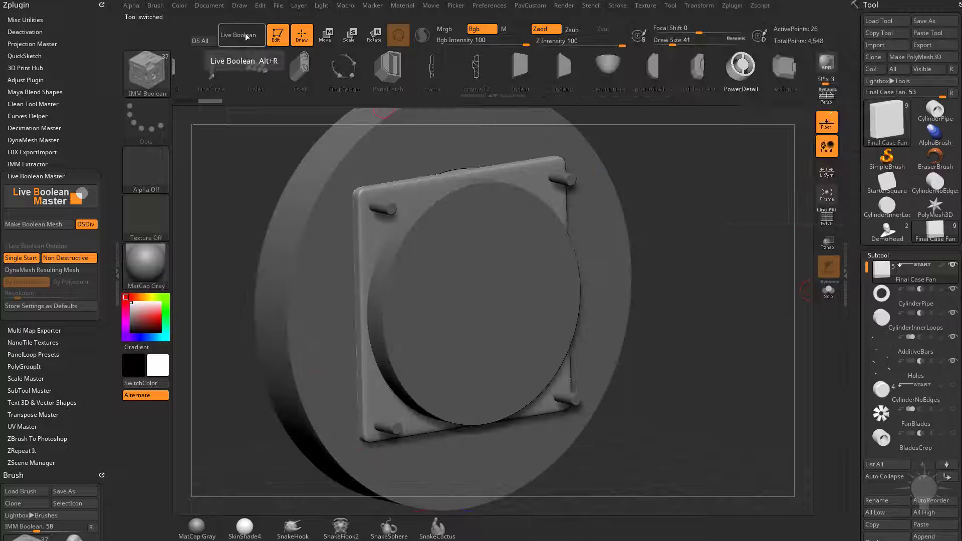
left_click(245, 38)
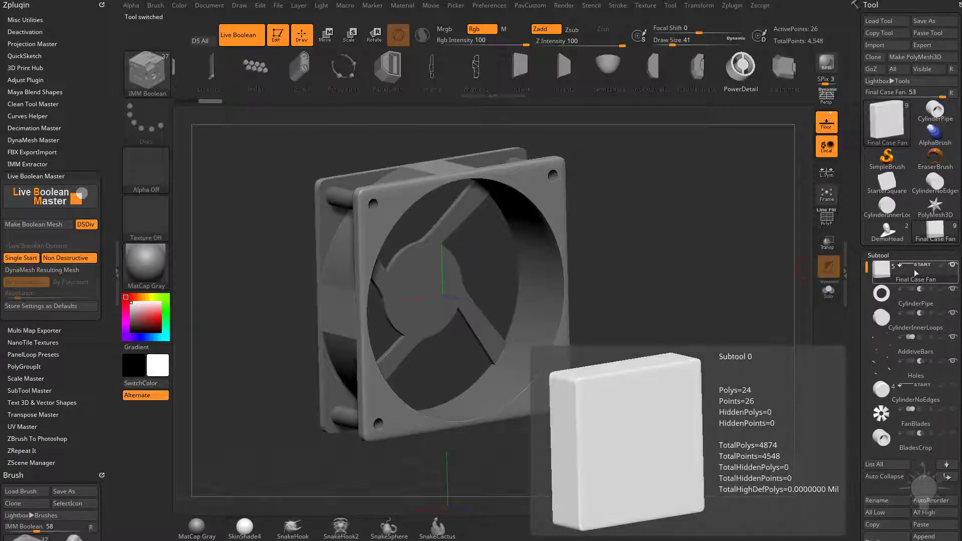
left_click(68, 258)
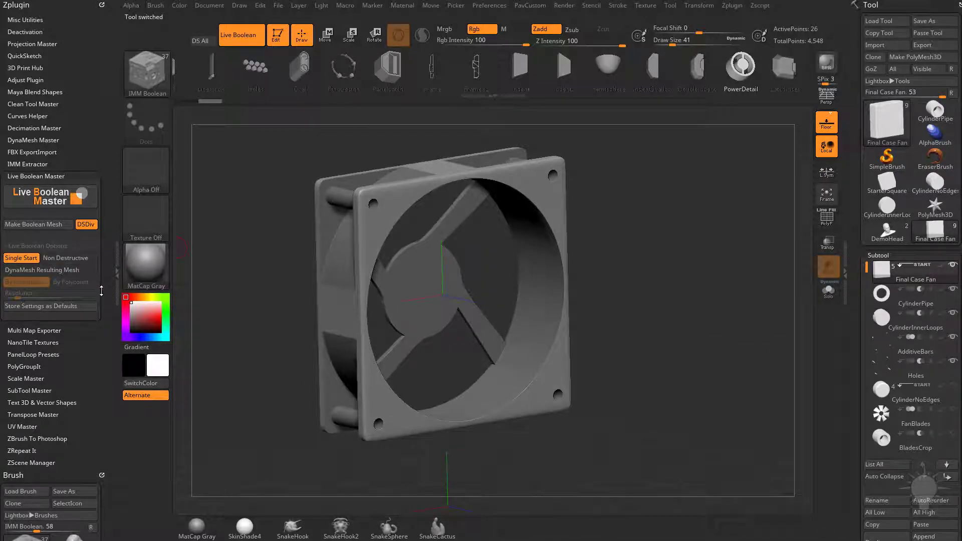
left_click(41, 225)
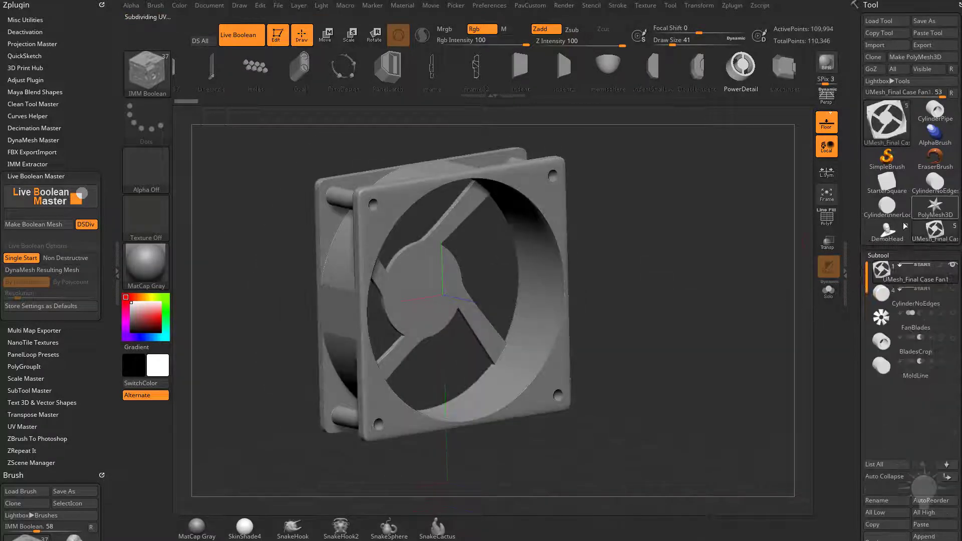
Step: Turn on PolyFrame for the resulting case mesh and show the CylinderNoEdges start group with its fan blades
mouse_move(908, 280)
left_click_drag(494, 249, 487, 279)
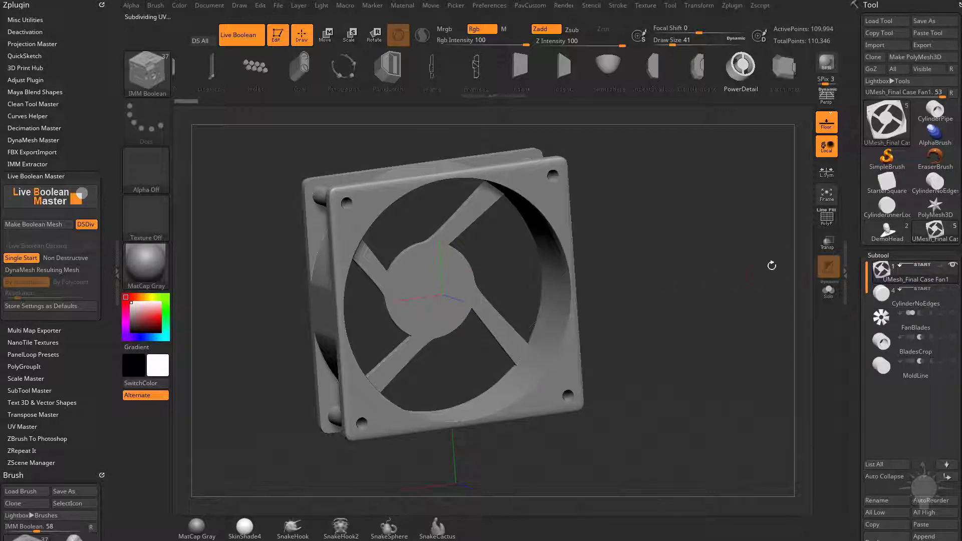
left_click_drag(637, 242, 712, 301)
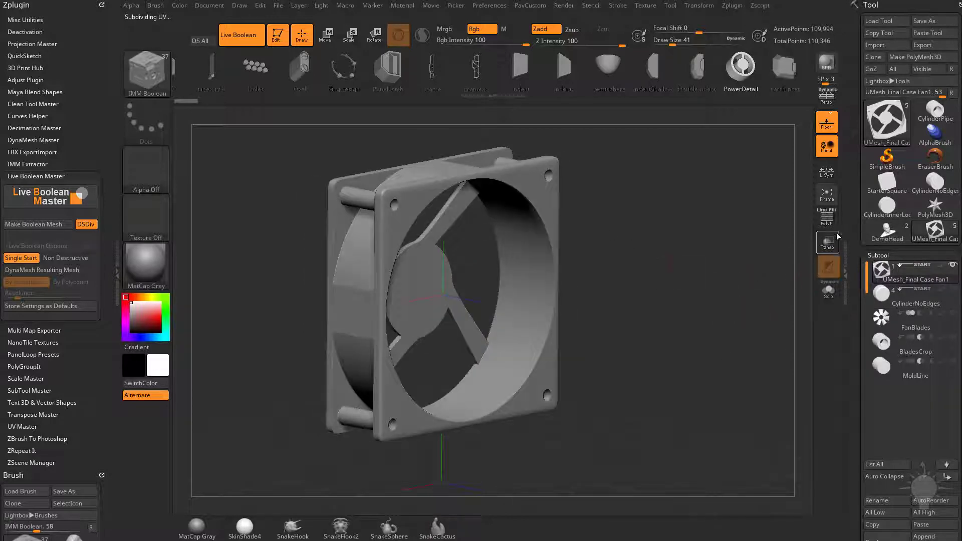
left_click(827, 217)
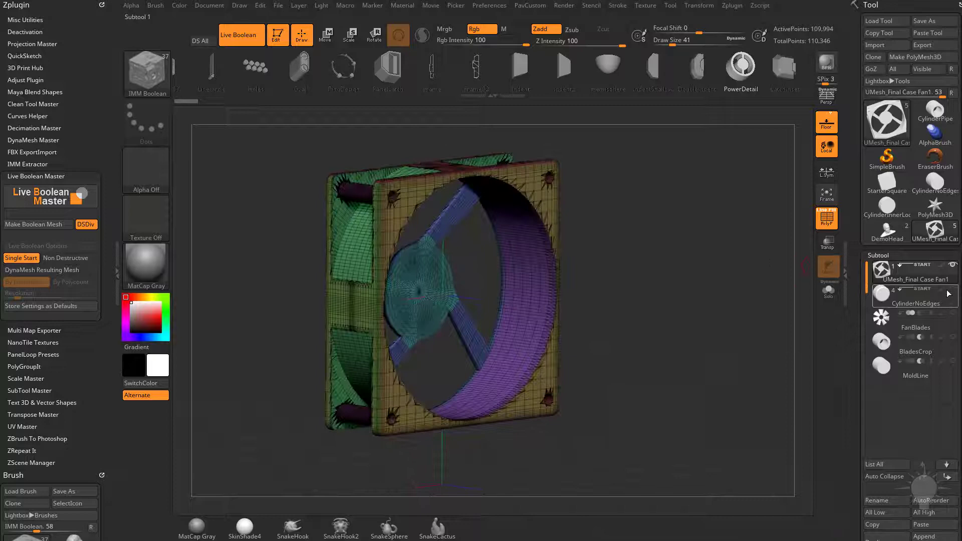
left_click(952, 290)
left_click_drag(727, 303, 738, 327)
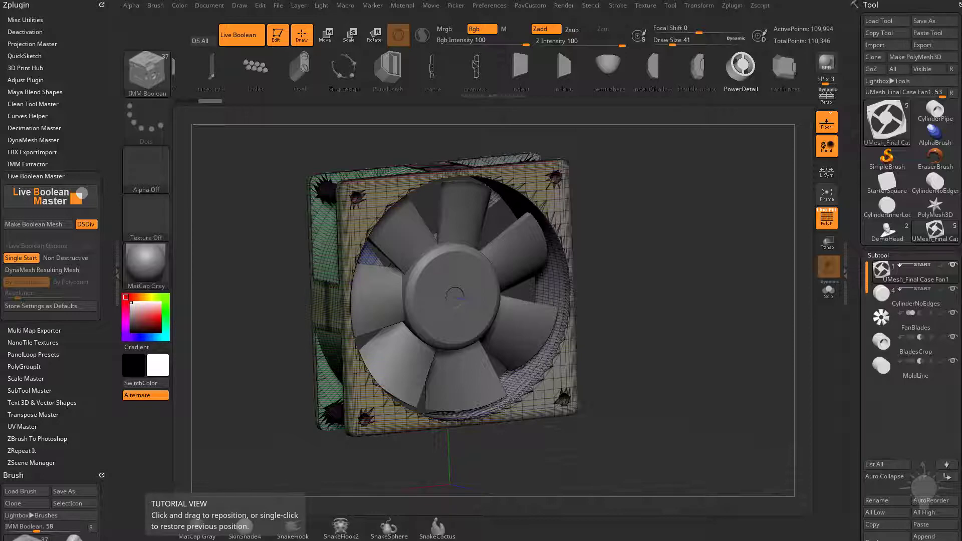
Step: Switch to Chrome and open the ZBrush Plugins page of the Pixologic Download Center to look through its plugins not included by default
left_click_drag(539, 539, 446, 21)
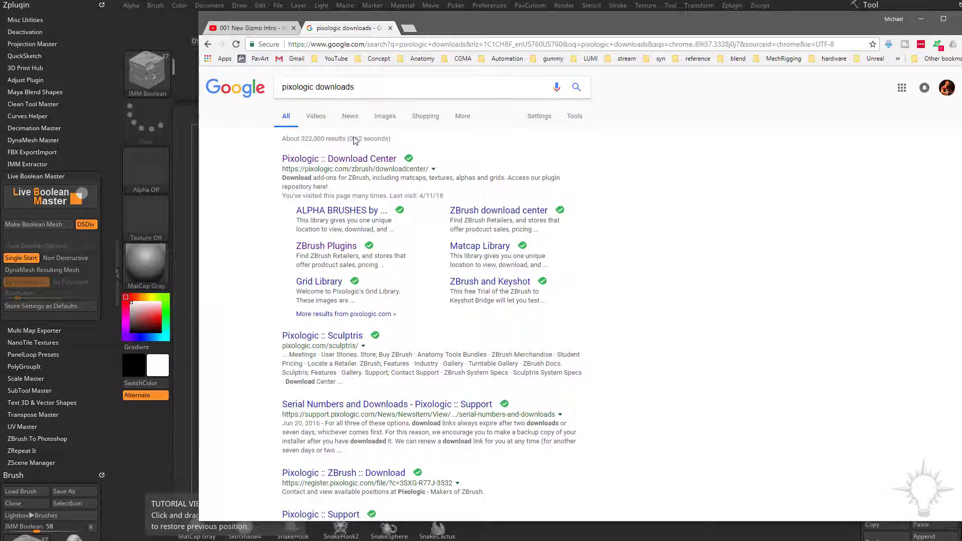
left_click(353, 159)
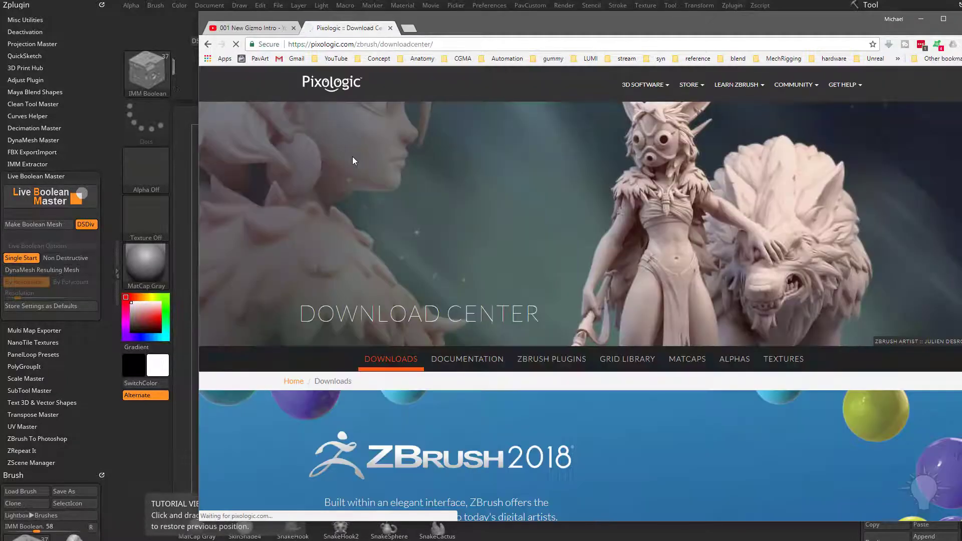
left_click(574, 361)
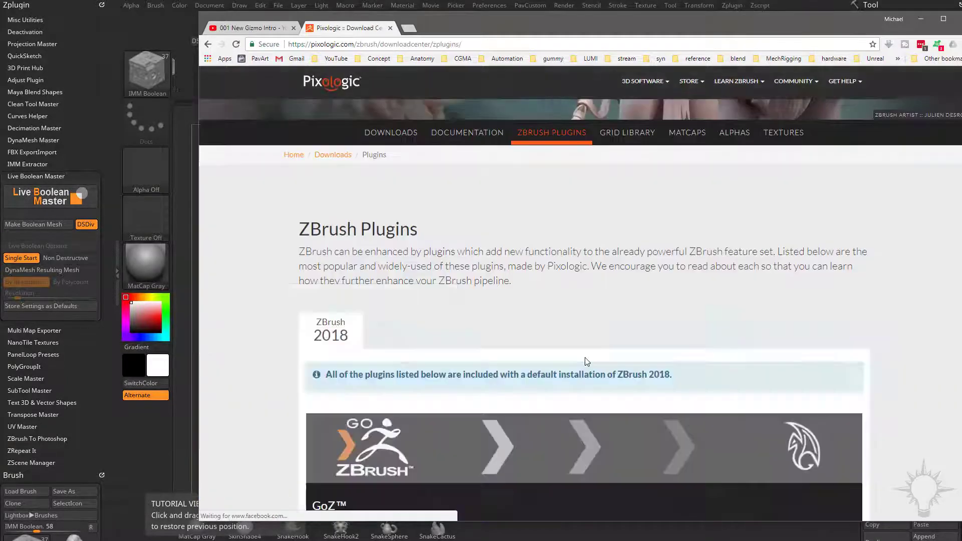
scroll(586, 361, "down", 10)
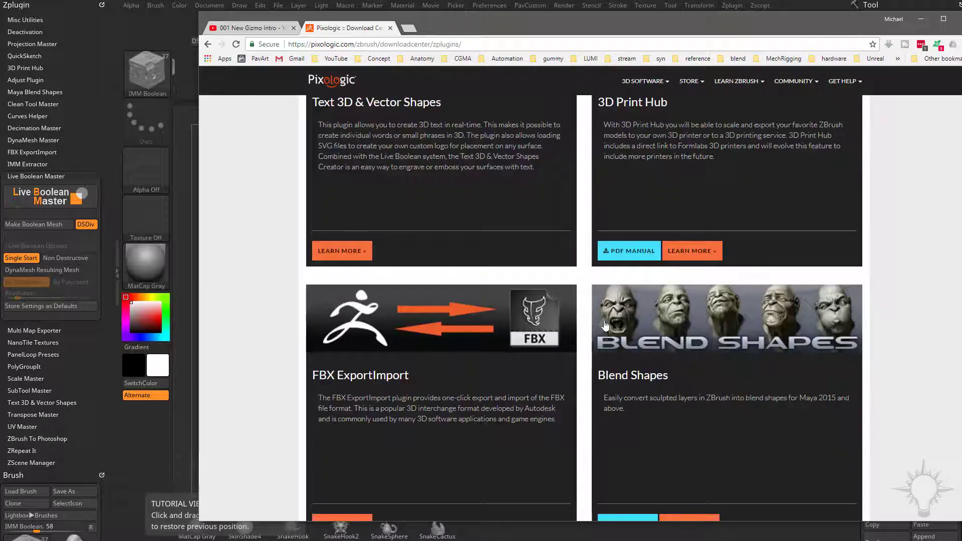
scroll(605, 326, "down", 10)
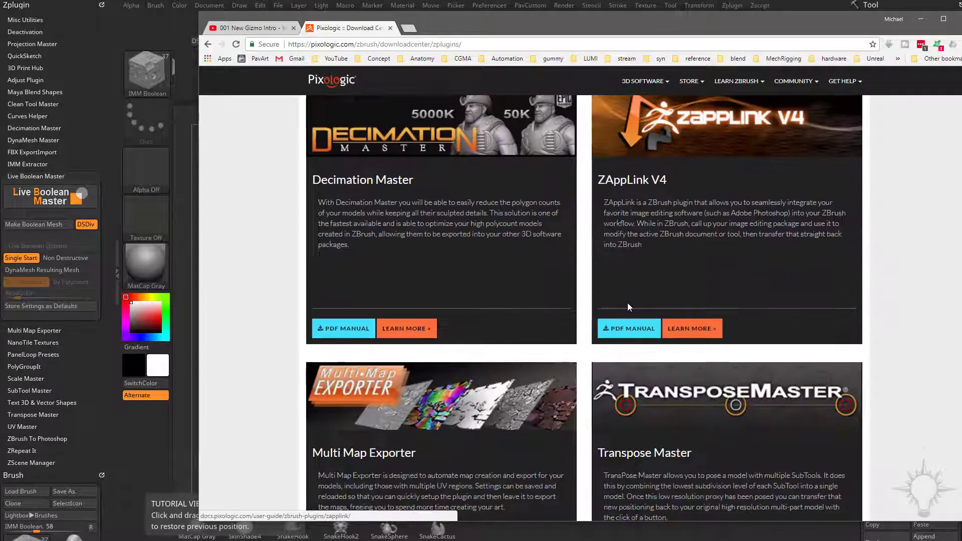
scroll(629, 305, "down", 20)
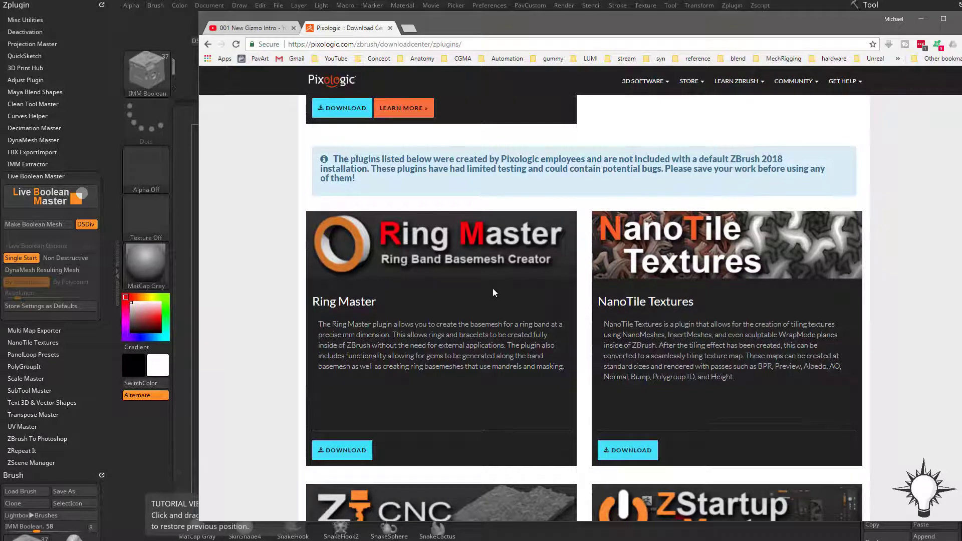
scroll(494, 293, "down", 20)
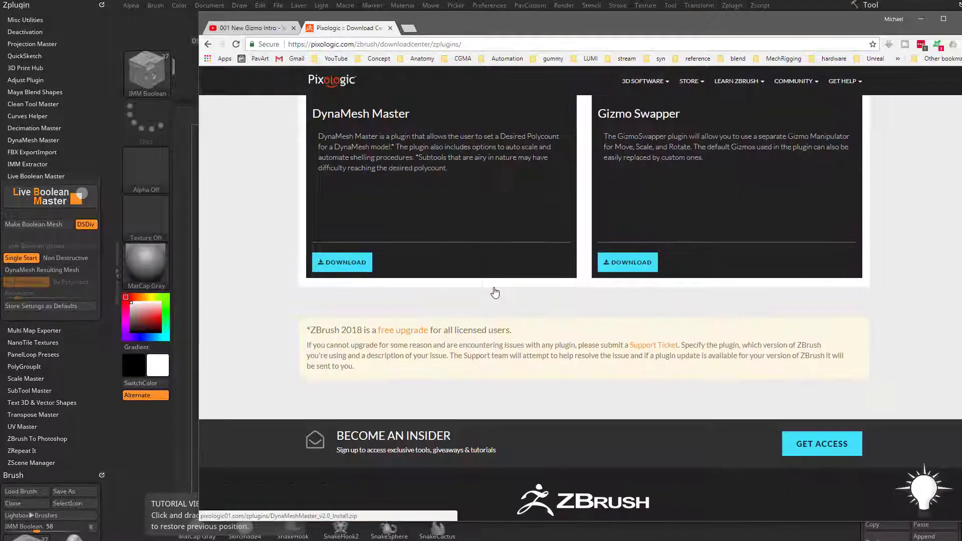